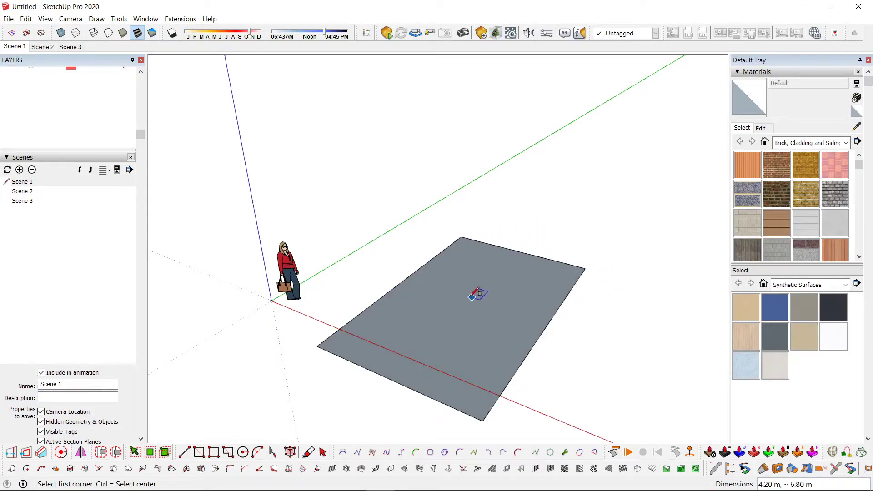
# - Draw two more ground rectangles beside the existing one, making the smaller about 4.46 m by 2.55 m
pyautogui.scroll(2, 455, 267)
pyautogui.click(219, 208)
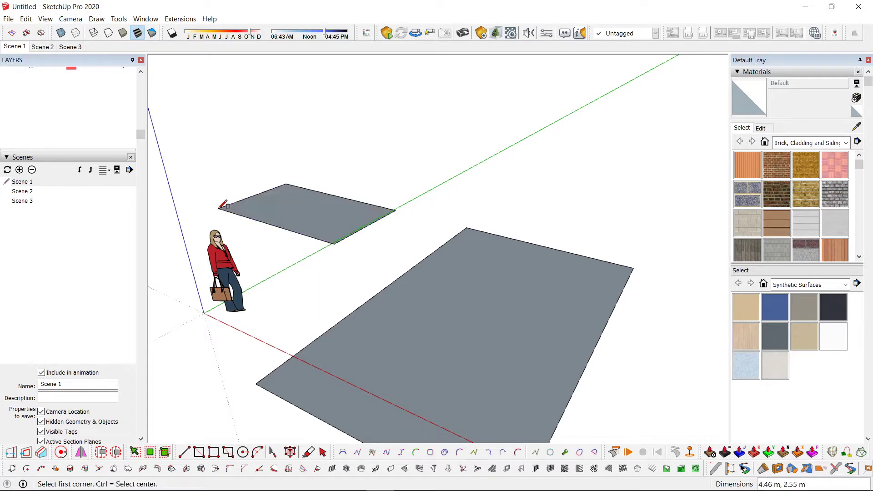
pyautogui.click(645, 229)
pyautogui.press('space')
pyautogui.scroll(-2, 493, 275)
pyautogui.moveTo(590, 272); pyautogui.dragTo(529, 298, button='middle')
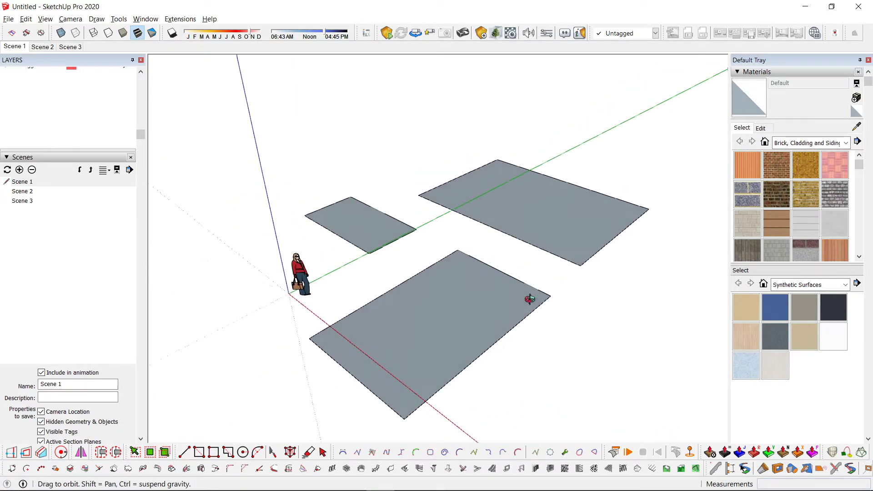
# - Push/Pull the three ground rectangles up into boxes, the far one about 3.66 m and the nearest about 2.68 m high
pyautogui.press('p')
pyautogui.click(508, 208)
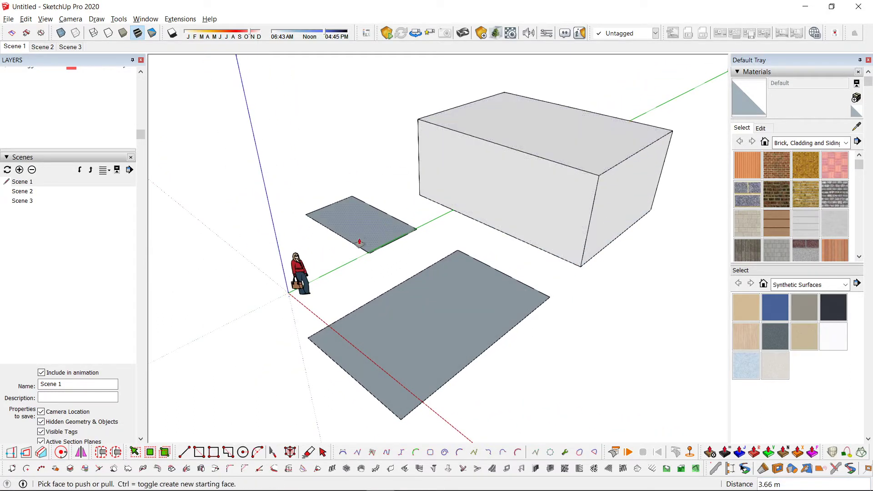
pyautogui.moveTo(365, 231); pyautogui.dragTo(375, 175)
pyautogui.moveTo(464, 298); pyautogui.dragTo(464, 230)
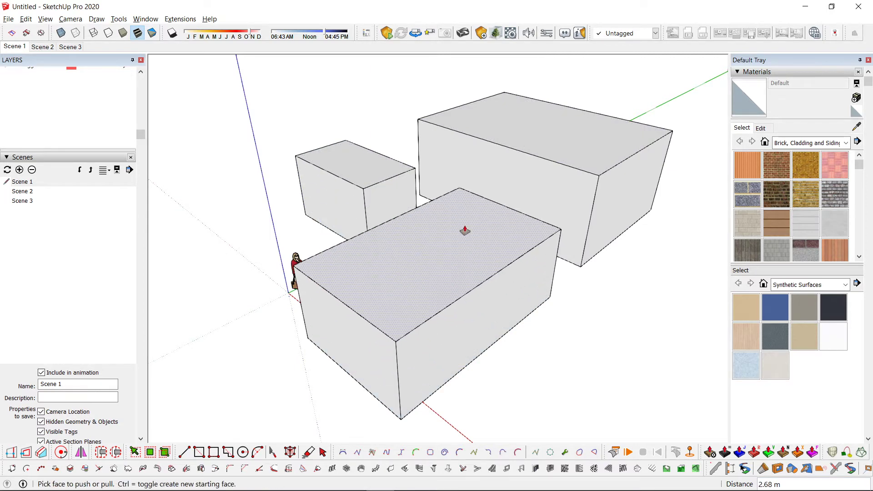
# - Undo the extrusions of all three ground rectangles
pyautogui.scroll(-2, 464, 230)
pyautogui.moveTo(463, 230); pyautogui.dragTo(530, 356, button='middle')
pyautogui.hotkey('ctrl', 'z')
pyautogui.hotkey('ctrl', 'z')
pyautogui.hotkey('ctrl', 'z')
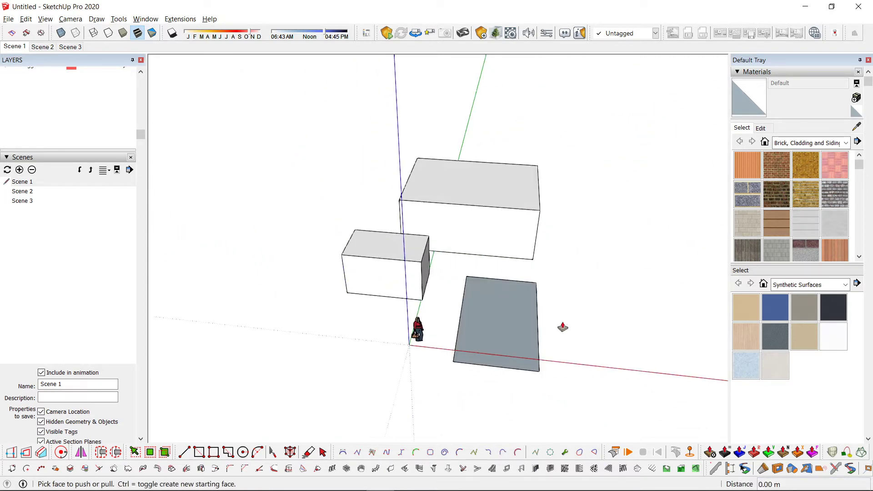
# - Draw a small square and a narrow rectangle of about 2.30 m by 0.61 m on the nearest ground face
pyautogui.press('space')
pyautogui.scroll(2, 514, 378)
pyautogui.moveTo(596, 326); pyautogui.dragTo(473, 244, button='middle')
pyautogui.scroll(2, 472, 236)
pyautogui.press('r')
pyautogui.click(504, 198)
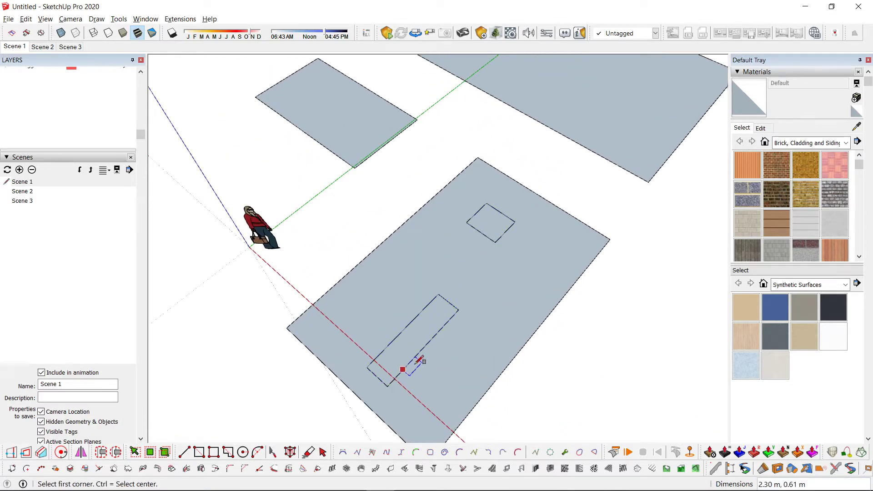
# - Push/Pull the small square up about 3.09 m and the narrow rectangle up about 2.16 m
pyautogui.scroll(-2, 418, 359)
pyautogui.moveTo(418, 360); pyautogui.dragTo(491, 255, button='middle')
pyautogui.press('p')
pyautogui.moveTo(491, 254); pyautogui.dragTo(506, 149)
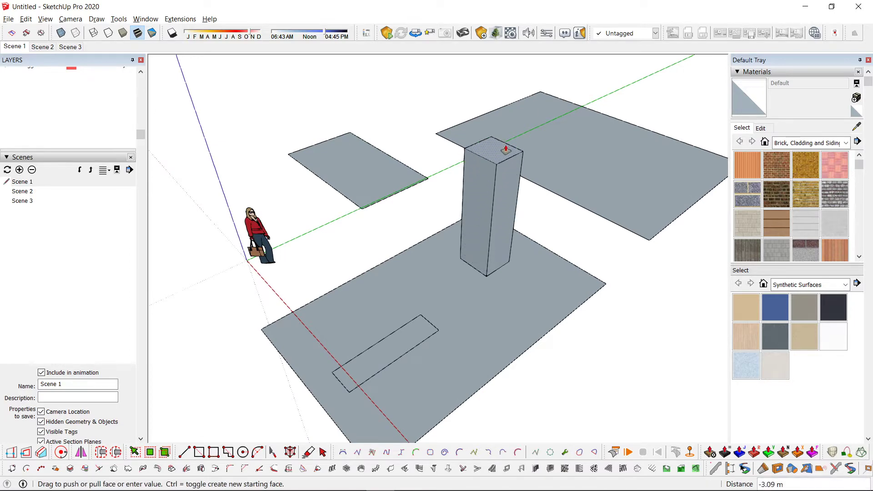
pyautogui.moveTo(427, 332); pyautogui.dragTo(441, 255)
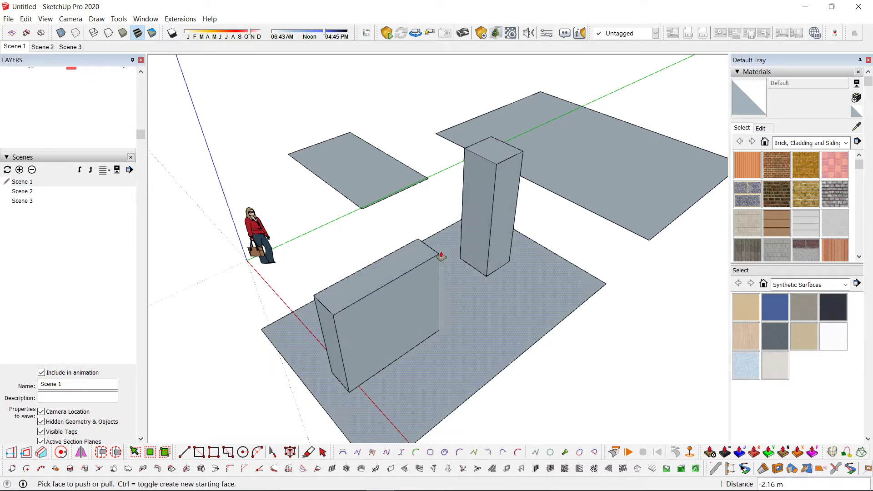
# - Undo the extrusions of the small square and the narrow rectangle
pyautogui.scroll(-3, 530, 352)
pyautogui.moveTo(530, 352); pyautogui.dragTo(464, 332, button='middle')
pyautogui.hotkey('ctrl', 'z')
pyautogui.hotkey('ctrl', 'z')
# - Push/Pull the square up about 2.35 m and the narrow rectangle about 1.85 m, with new starting faces enabled
pyautogui.scroll(3, 464, 273)
pyautogui.press('p')
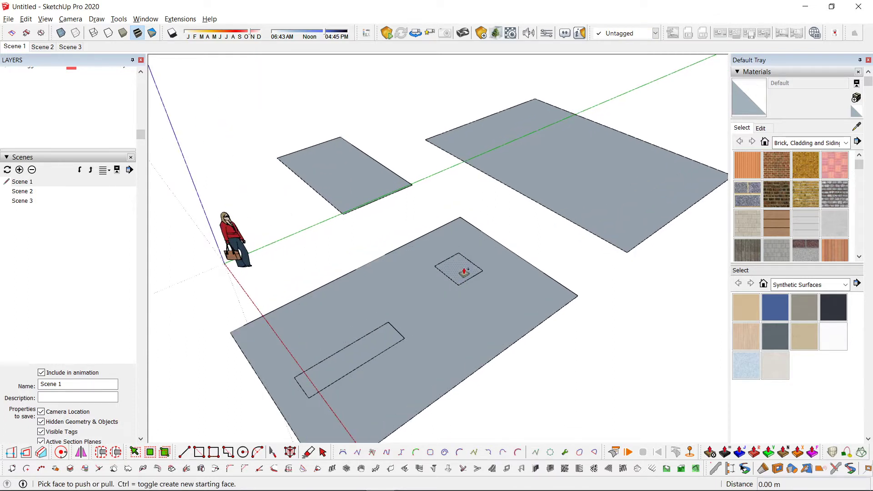
pyautogui.press('ctrl')
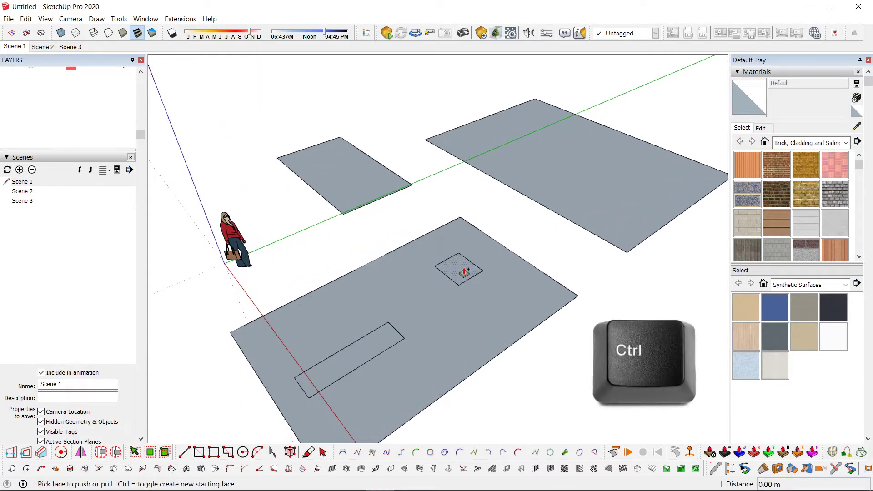
pyautogui.click(464, 272)
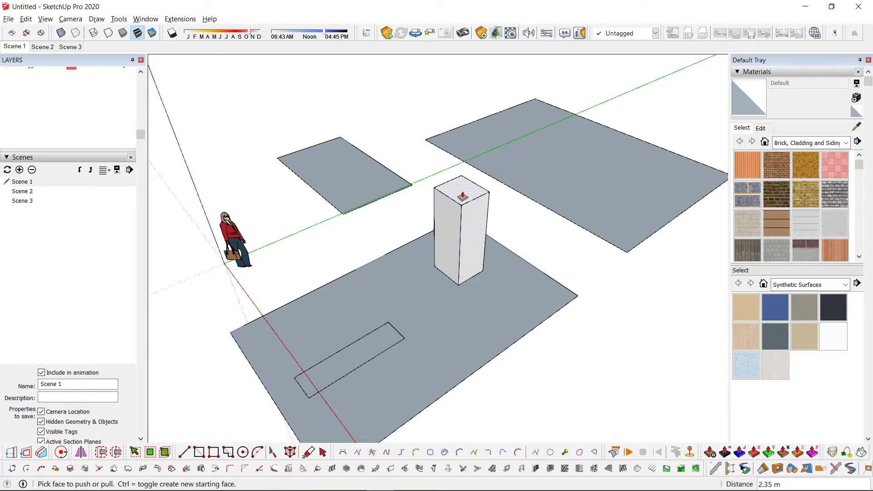
pyautogui.click(383, 343)
pyautogui.click(400, 286)
pyautogui.scroll(-3, 465, 370)
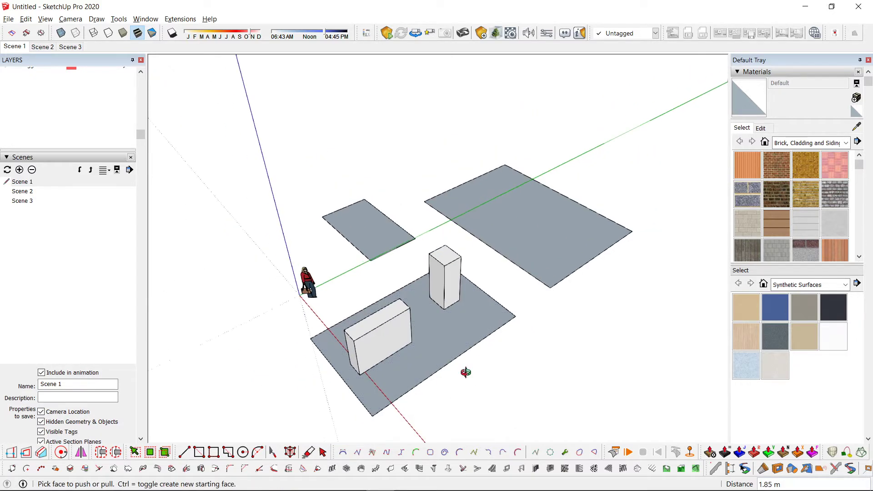
pyautogui.moveTo(465, 370); pyautogui.dragTo(430, 357, button='middle')
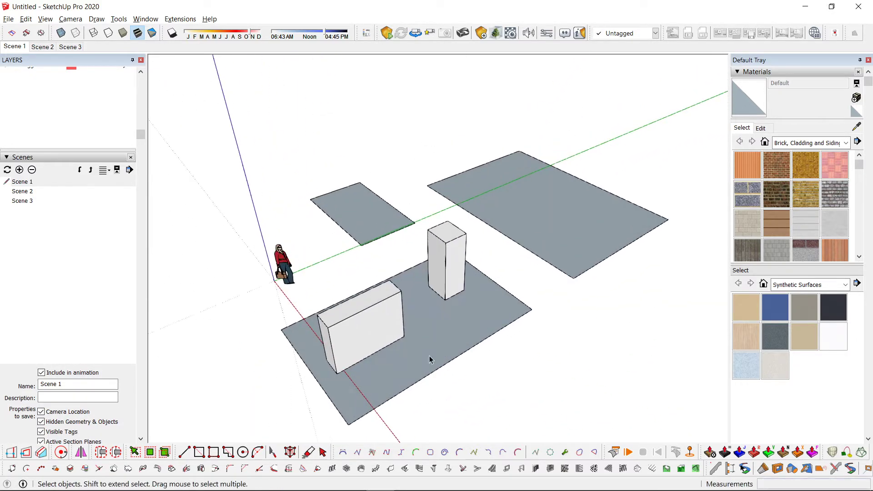
pyautogui.scroll(2, 430, 357)
pyautogui.scroll(-4, 406, 317)
pyautogui.moveTo(395, 303); pyautogui.dragTo(395, 286, button='middle')
pyautogui.scroll(2, 387, 269)
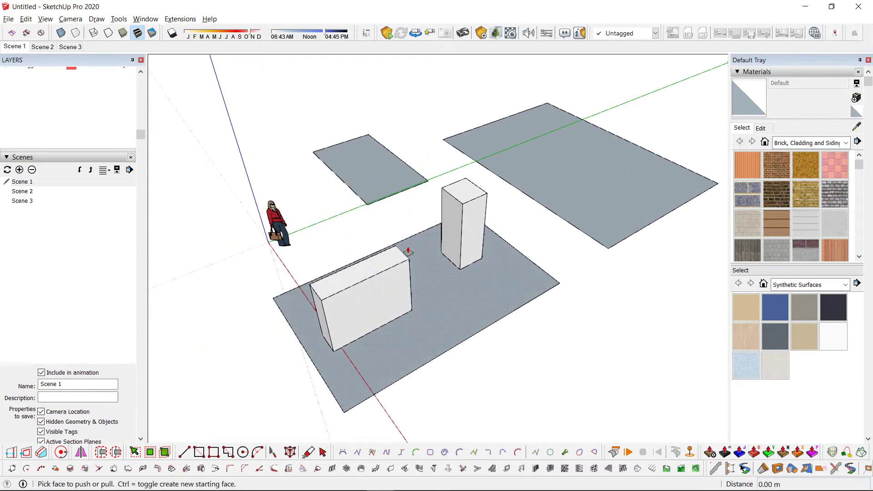
pyautogui.click(471, 197)
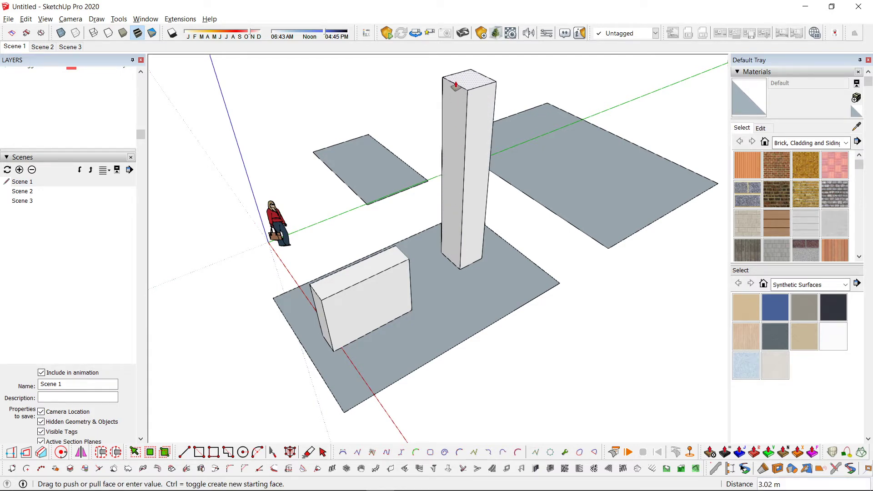
pyautogui.press('space')
# - Add a separate upper section about 2.87 m high on the square column by pulling its top with a new starting face
pyautogui.scroll(2, 468, 200)
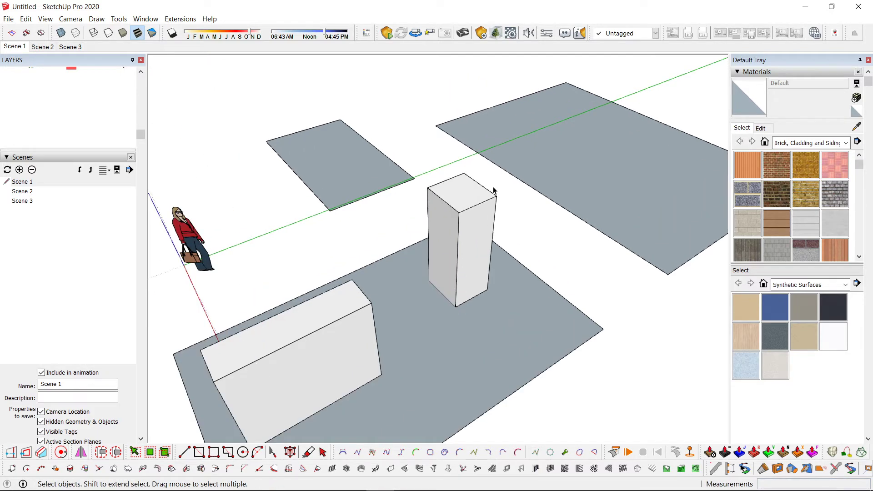
pyautogui.moveTo(493, 190)
pyautogui.mouseDown(button='middle')
pyautogui.moveTo(485, 232)
pyautogui.moveTo(681, 179)
pyautogui.moveTo(543, 224)
pyautogui.moveTo(466, 233)
pyautogui.mouseUp(button='middle')
pyautogui.press('p')
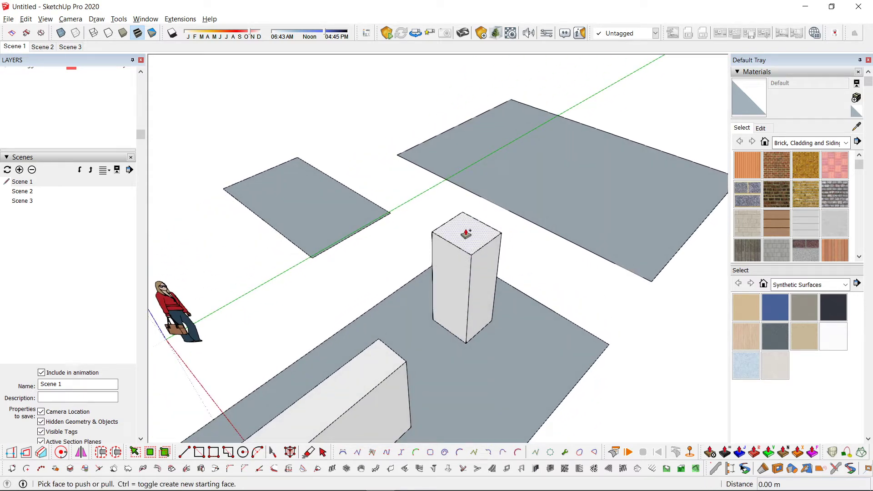
pyautogui.click(466, 234)
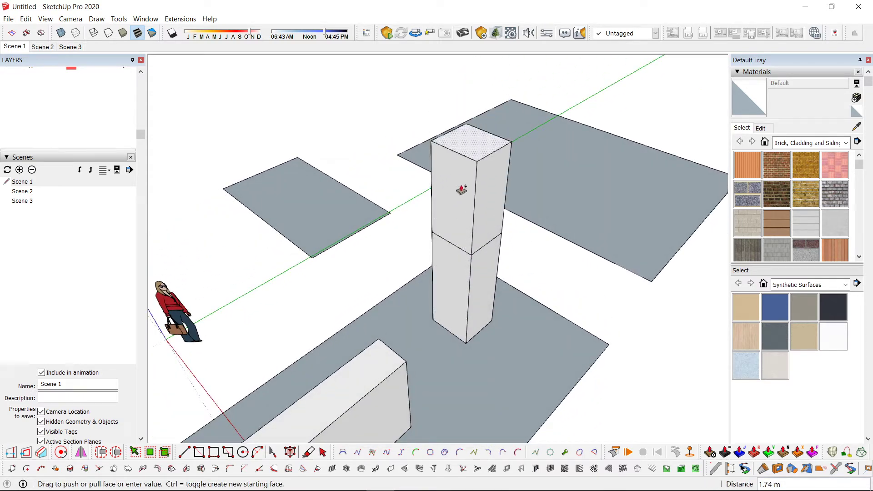
pyautogui.click(479, 72)
pyautogui.scroll(-1, 504, 224)
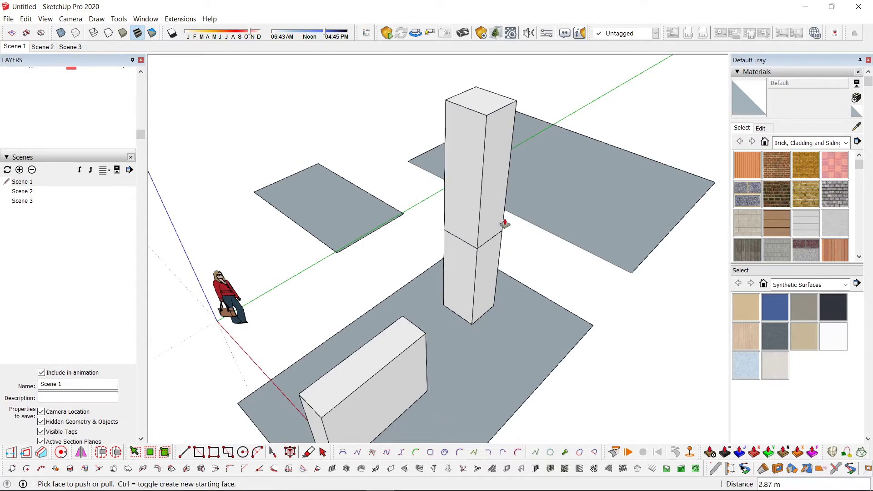
# - Select the dividing edges between the column's two sections and examine them
pyautogui.press('space')
pyautogui.moveTo(505, 224); pyautogui.dragTo(405, 194, button='middle')
pyautogui.scroll(1, 428, 207)
pyautogui.press('x')
pyautogui.moveTo(538, 265); pyautogui.dragTo(538, 265)
pyautogui.moveTo(538, 264); pyautogui.dragTo(547, 233, button='middle')
pyautogui.press('x')
pyautogui.scroll(-3, 566, 261)
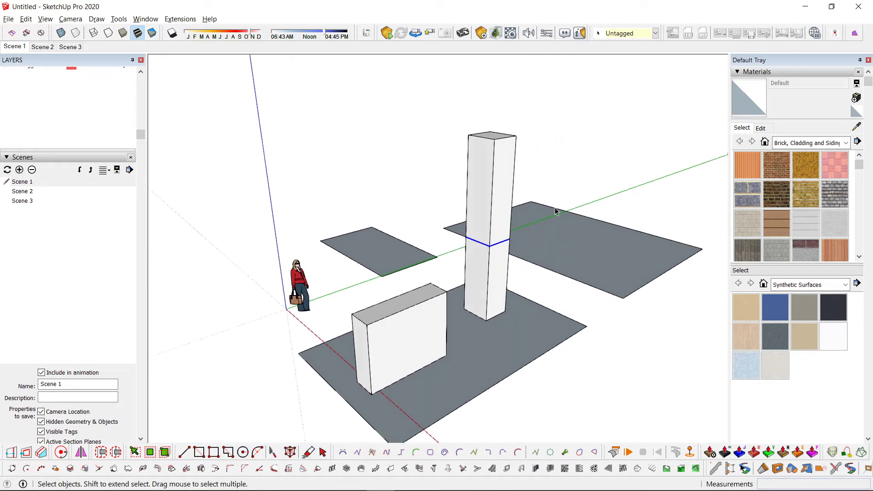
pyautogui.scroll(3, 440, 264)
pyautogui.scroll(-3, 498, 249)
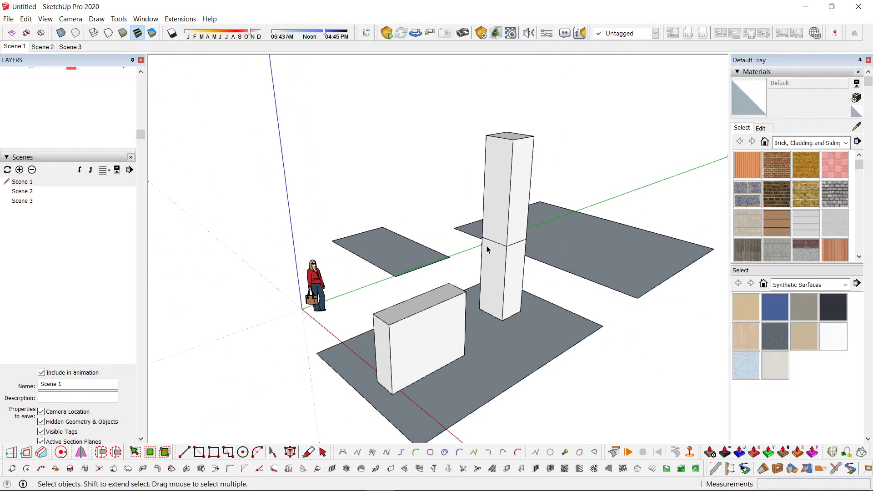
# - Split off a narrow vertical strip beside a corner on the side face of the column's lower section
pyautogui.scroll(-2, 486, 245)
pyautogui.moveTo(502, 262); pyautogui.dragTo(472, 268, button='middle')
pyautogui.scroll(2, 473, 267)
pyautogui.scroll(3, 471, 267)
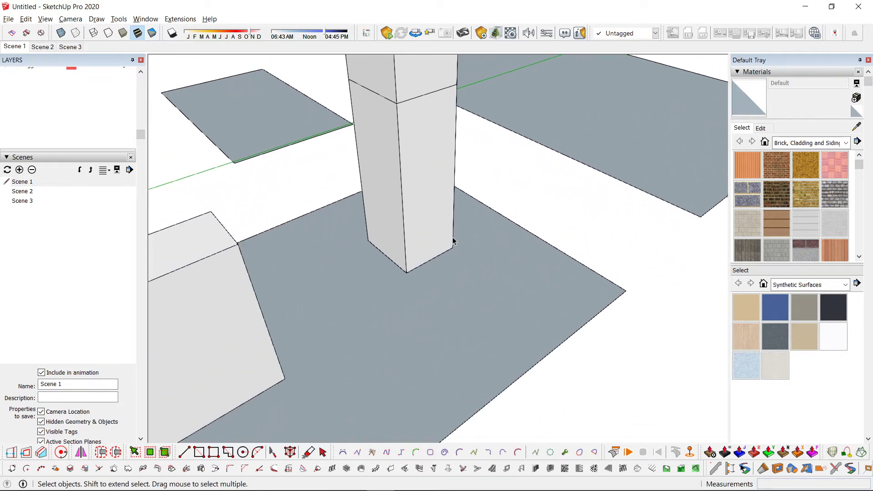
pyautogui.click(452, 248)
pyautogui.click(443, 253)
pyautogui.moveTo(443, 254); pyautogui.dragTo(404, 277, button='middle')
pyautogui.press('space')
pyautogui.click(450, 220)
pyautogui.scroll(-1, 462, 257)
pyautogui.moveTo(468, 260); pyautogui.dragTo(452, 282, button='middle')
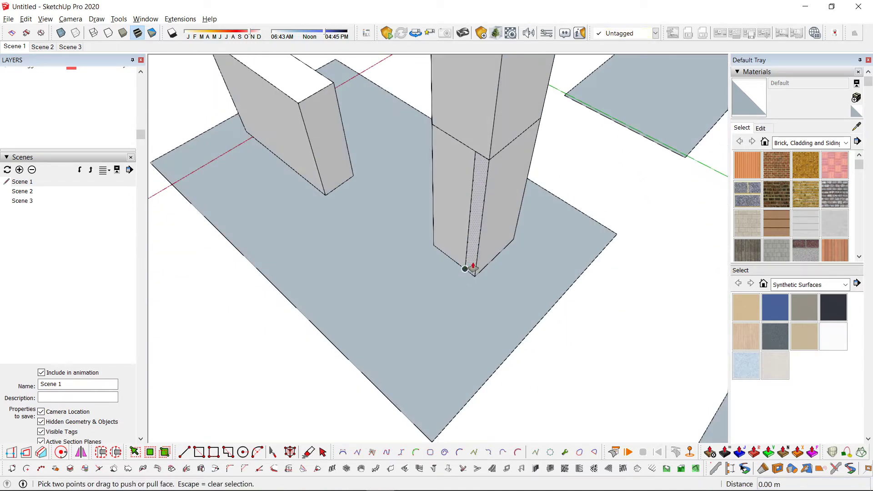
# - Pull the strip out into a thin wall and continue it around two corners with new wall segments
pyautogui.moveTo(473, 267); pyautogui.dragTo(412, 311)
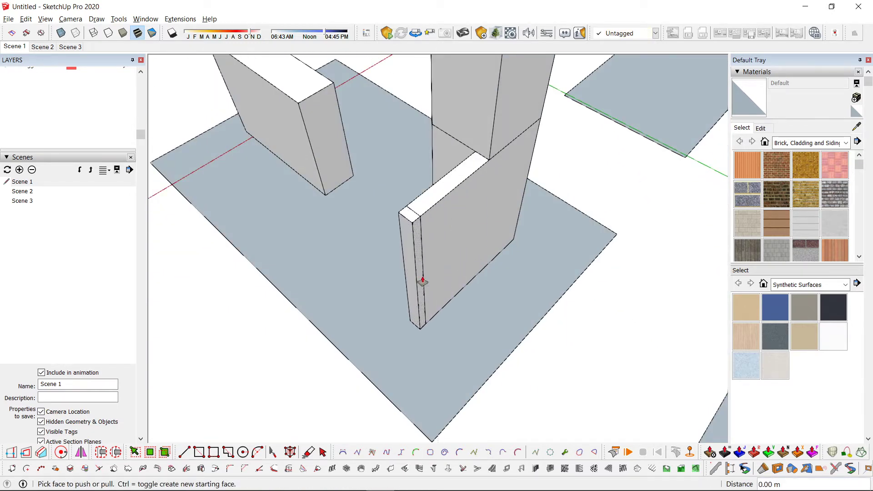
pyautogui.moveTo(418, 280); pyautogui.dragTo(437, 366)
pyautogui.press('space')
pyautogui.scroll(-4, 383, 327)
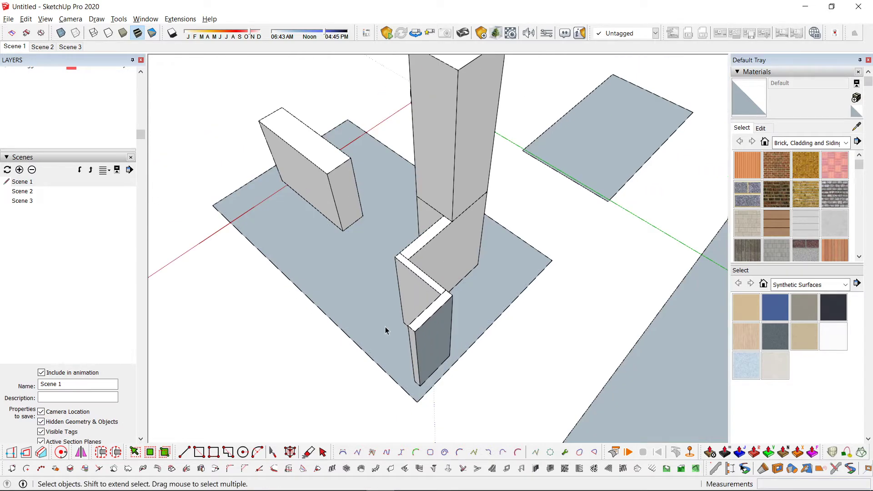
# - Draw a small rectangle on the smallest ground face and raise it 1.85 m, matching the low block's top
pyautogui.moveTo(386, 329); pyautogui.dragTo(608, 237, button='middle')
pyautogui.moveTo(351, 294); pyautogui.dragTo(187, 327, button='middle')
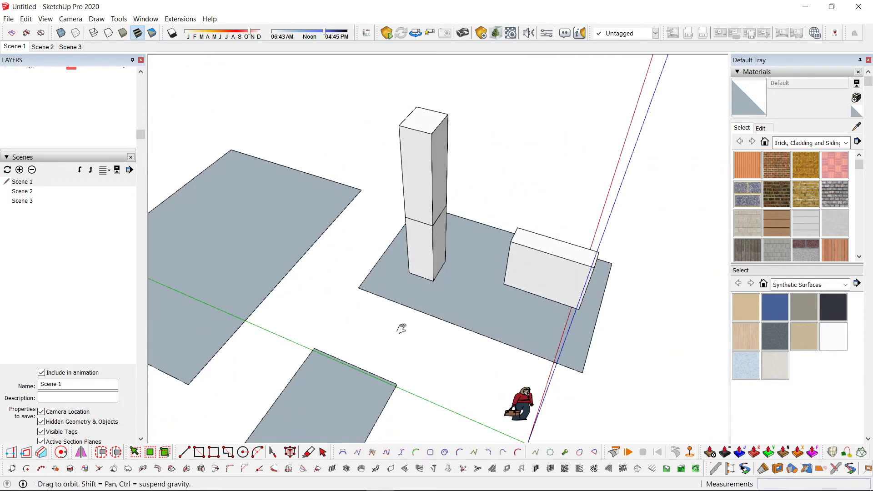
pyautogui.keyDown('shift'); pyautogui.moveTo(401, 329); pyautogui.dragTo(445, 249, button='middle'); pyautogui.keyUp('shift')
pyautogui.scroll(1, 391, 309)
pyautogui.press('r')
pyautogui.click(385, 288)
pyautogui.click(336, 312)
pyautogui.press('p')
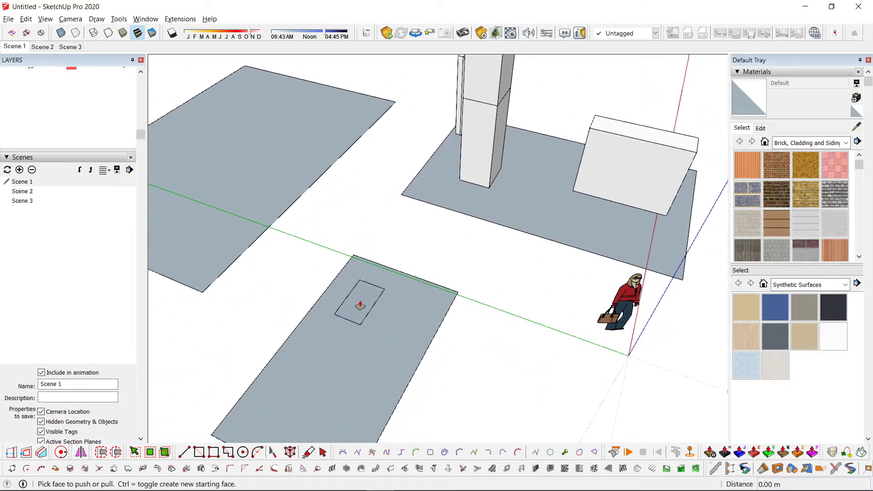
pyautogui.click(360, 302)
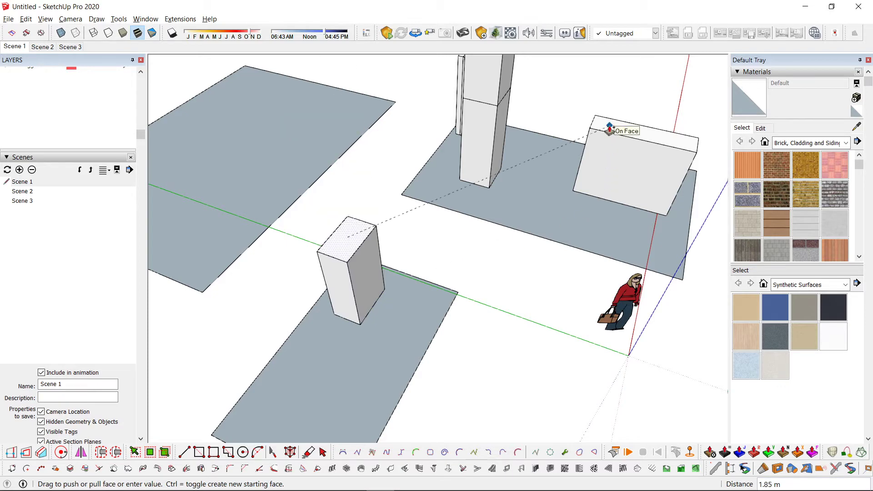
# - Draw three more narrow rectangles on the smallest ground face, one of them about 1.23 m by 0.27 m
pyautogui.moveTo(596, 162); pyautogui.dragTo(424, 306, button='middle')
pyautogui.press('r')
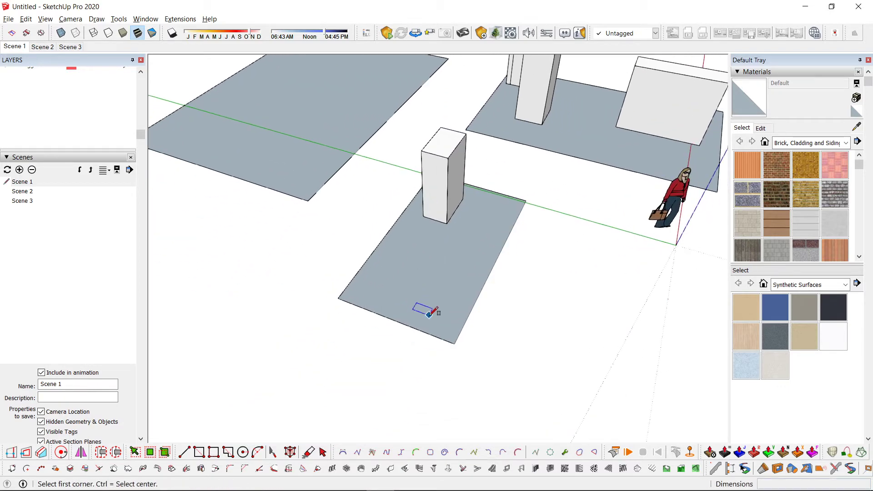
pyautogui.click(430, 315)
pyautogui.click(380, 296)
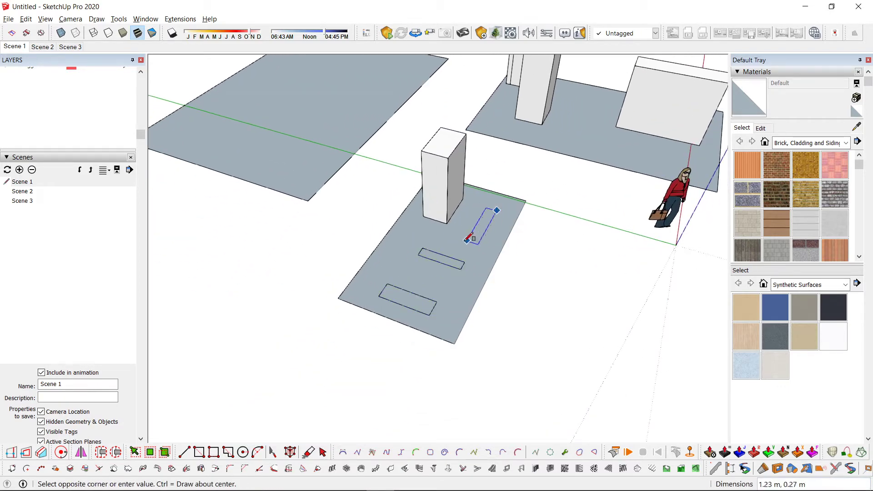
pyautogui.click(468, 237)
# - Push/Pull the three narrow rectangles up 1.85 m to match the neighbouring block's height
pyautogui.press('space')
pyautogui.scroll(2, 478, 220)
pyautogui.press('p')
pyautogui.click(477, 220)
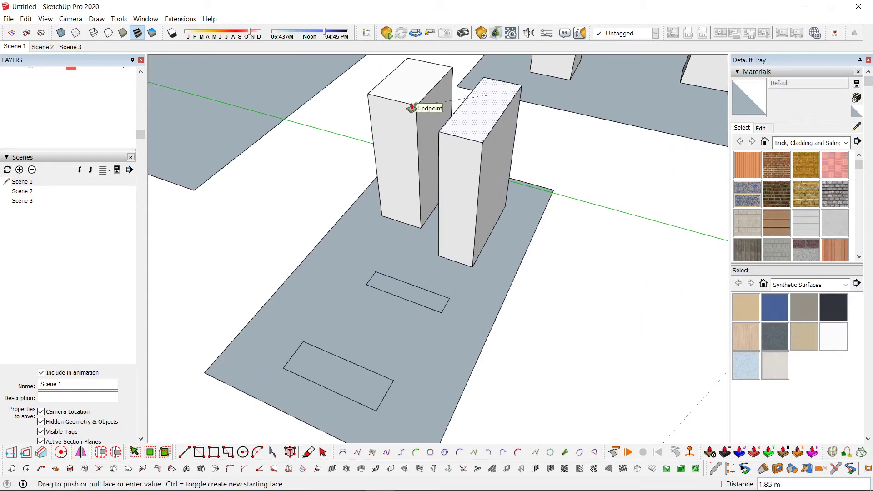
pyautogui.click(391, 288)
pyautogui.doubleClick(321, 376)
pyautogui.scroll(-3, 520, 297)
pyautogui.moveTo(566, 392); pyautogui.dragTo(635, 337, button='middle')
pyautogui.scroll(2, 553, 106)
pyautogui.press('r')
pyautogui.click(532, 112)
pyautogui.scroll(-2, 551, 121)
pyautogui.moveTo(550, 122); pyautogui.dragTo(778, 145, button='middle')
pyautogui.scroll(-4, 482, 218)
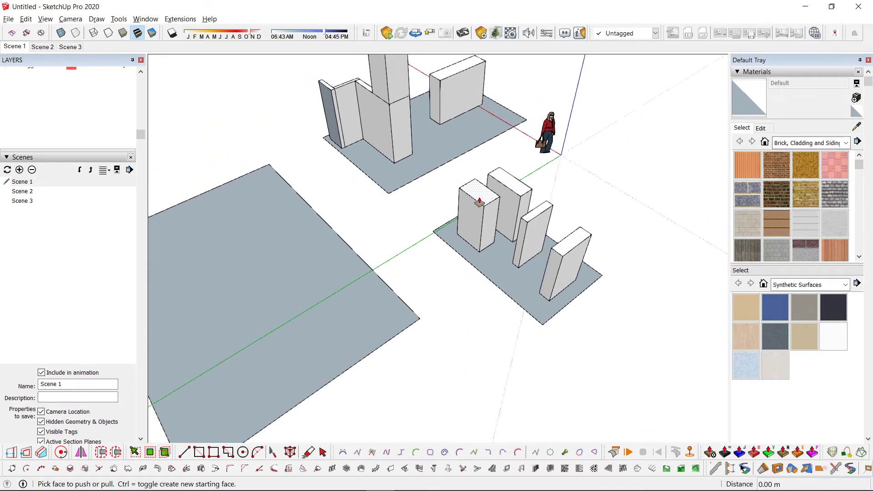
# - Draw a square of about 1.05 m by 1.05 m on the large side face of the low block
pyautogui.press('space')
pyautogui.moveTo(485, 244); pyautogui.dragTo(523, 214, button='middle')
pyautogui.scroll(4, 500, 240)
pyautogui.press('r')
pyautogui.click(487, 232)
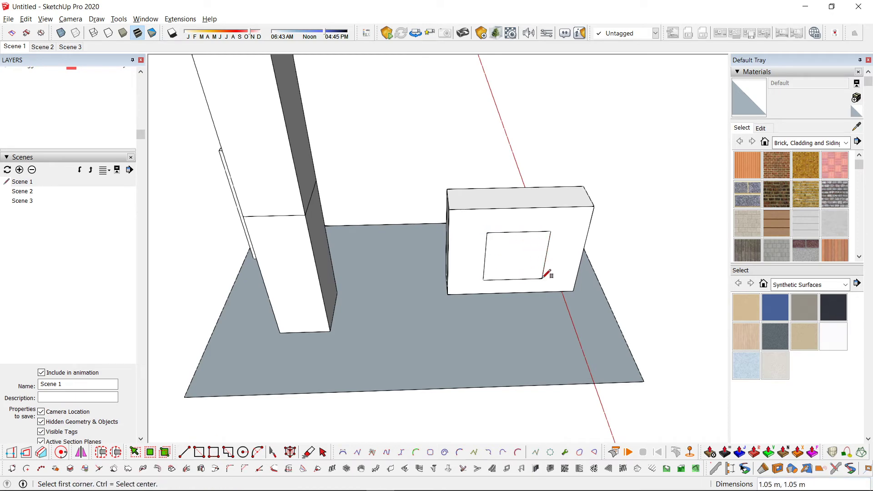
# - Push/Pull the square on the low block through to the back face to cut an opening
pyautogui.moveTo(545, 275); pyautogui.dragTo(490, 291, button='middle')
pyautogui.press('p')
pyautogui.click(493, 288)
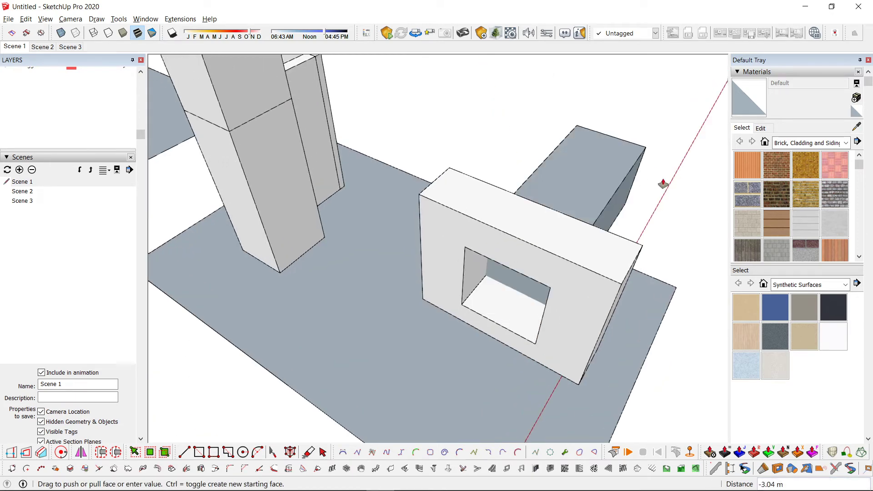
pyautogui.moveTo(662, 176); pyautogui.dragTo(253, 156, button='middle')
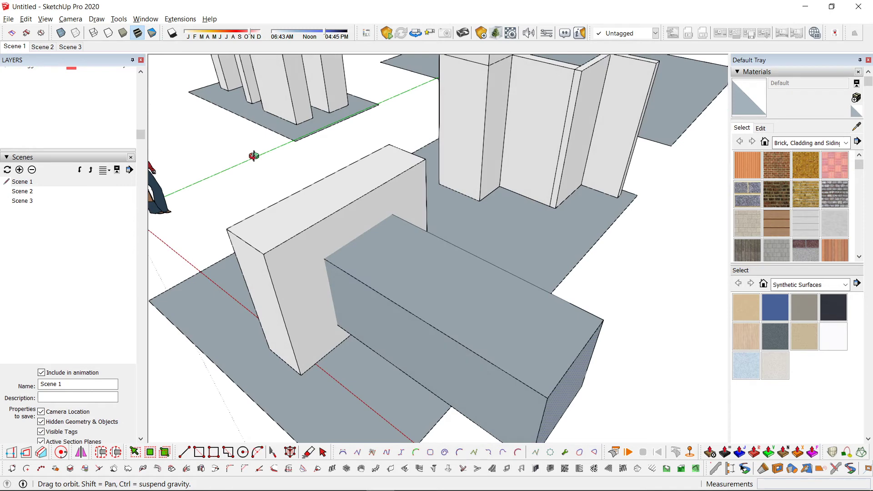
pyautogui.click(290, 266)
pyautogui.scroll(-2, 291, 269)
pyautogui.moveTo(291, 261); pyautogui.dragTo(277, 218, button='middle')
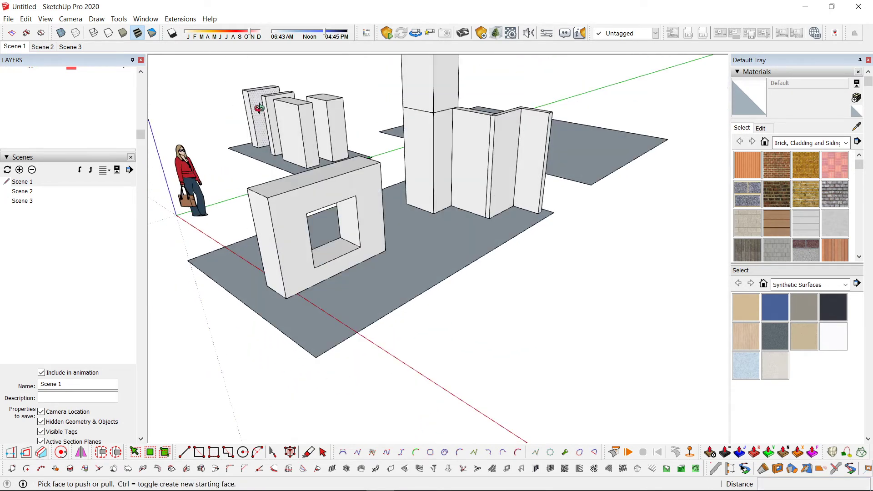
# - Push/Pull the square inward through the low block's full thickness, cutting a window opening
pyautogui.moveTo(259, 107); pyautogui.dragTo(618, 225, button='middle')
pyautogui.scroll(6, 618, 271)
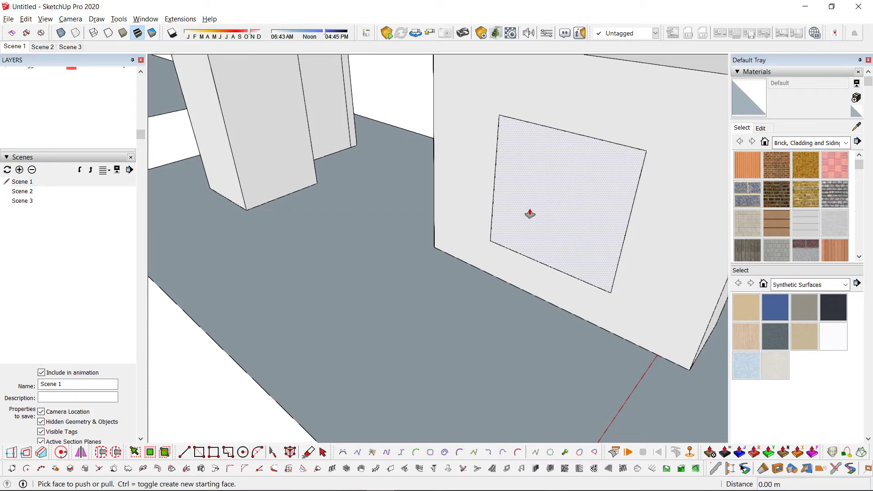
pyautogui.click(526, 210)
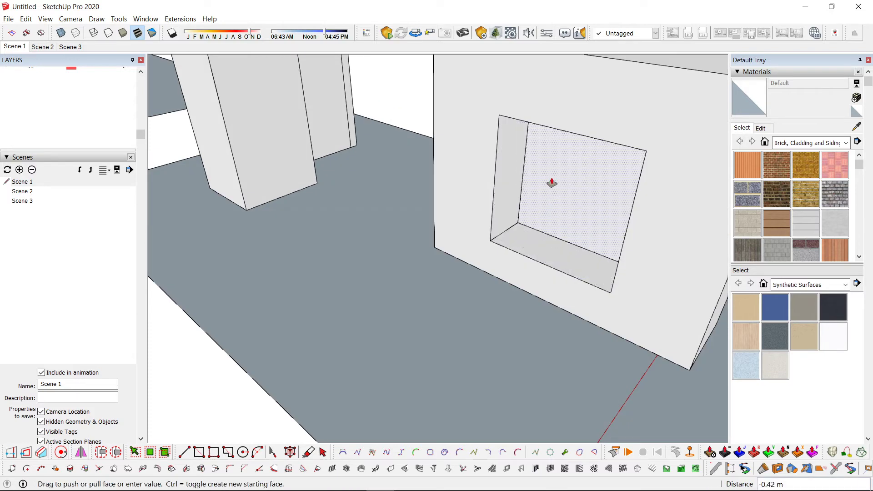
pyautogui.click(580, 182)
pyautogui.press('space')
pyautogui.scroll(-7, 468, 265)
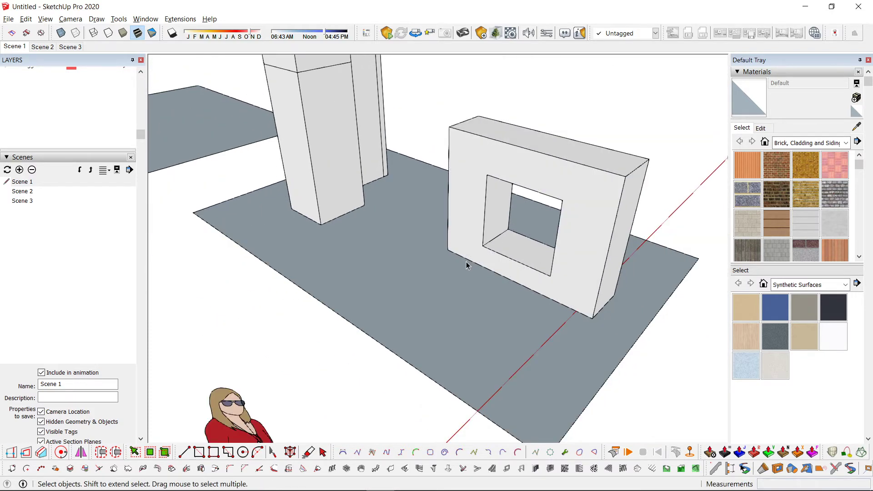
# - Offset the outline of the large empty ground rectangle inward to form a narrow border
pyautogui.moveTo(578, 267); pyautogui.dragTo(364, 214, button='middle')
pyautogui.moveTo(596, 243); pyautogui.dragTo(189, 311, button='middle')
pyautogui.scroll(3, 561, 227)
pyautogui.moveTo(548, 245); pyautogui.dragTo(489, 273, button='middle')
pyautogui.scroll(2, 487, 191)
pyautogui.press('f')
pyautogui.click(488, 158)
pyautogui.click(514, 122)
# - Push/Pull the narrow border upward to form walls around the large rectangle
pyautogui.press('p')
pyautogui.scroll(3, 591, 137)
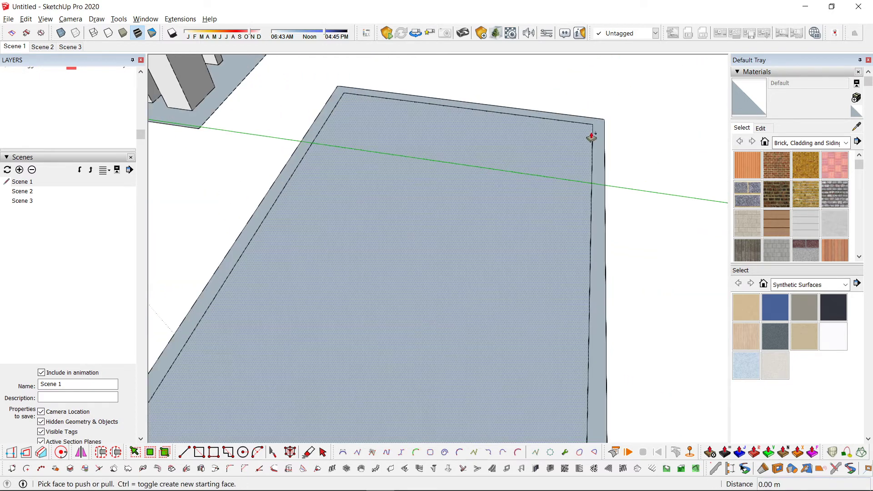
pyautogui.click(593, 133)
pyautogui.click(611, 69)
pyautogui.press('space')
# - Draw a small rectangle at the upper corner of the outer wall face and copy it outward beyond the wall's edge
pyautogui.scroll(-4, 552, 246)
pyautogui.moveTo(553, 291); pyautogui.dragTo(563, 154, button='middle')
pyautogui.scroll(3, 589, 204)
pyautogui.press('r')
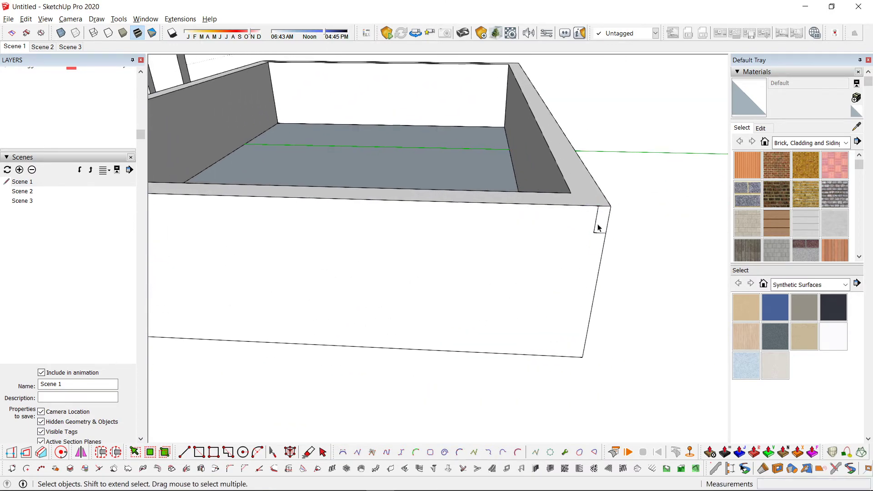
pyautogui.scroll(2, 596, 229)
pyautogui.click(601, 220)
pyautogui.press('m')
pyautogui.keyDown('ctrl'); pyautogui.click(598, 197); pyautogui.keyUp('ctrl')
pyautogui.click(616, 197)
# - Draw a smaller rectangle on the copied one and erase the surplus edges to leave a stepped profile
pyautogui.press('space')
pyautogui.scroll(2, 625, 222)
pyautogui.press('r')
pyautogui.click(615, 244)
pyautogui.click(633, 218)
pyautogui.press('e')
pyautogui.scroll(-3, 612, 275)
pyautogui.moveTo(611, 274)
pyautogui.mouseDown(button='middle')
pyautogui.moveTo(580, 281)
pyautogui.moveTo(619, 267)
pyautogui.mouseUp(button='middle')
# - Extrude the stepped profile with Follow Me around the walls' top outer perimeter to form a moulding
pyautogui.press('space')
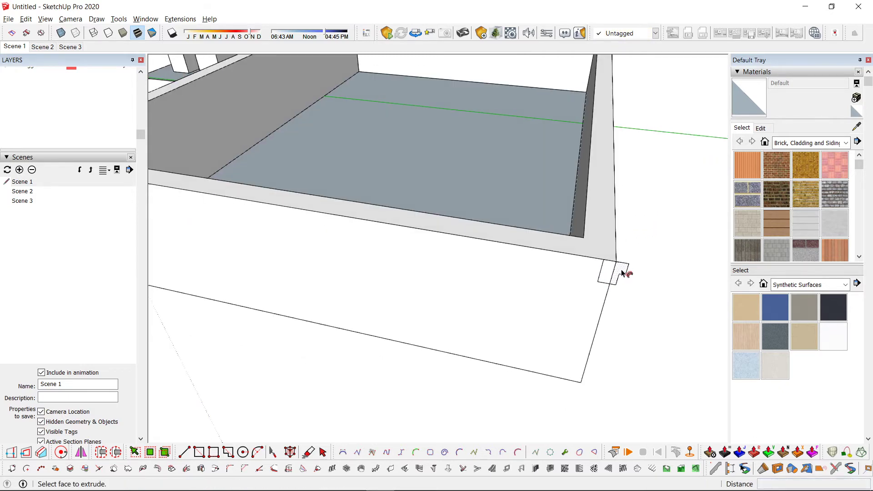
pyautogui.scroll(-4, 622, 271)
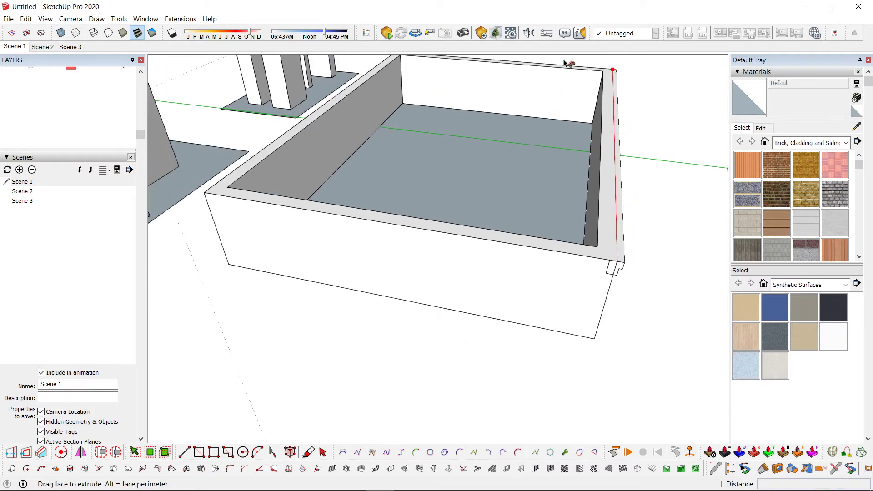
pyautogui.moveTo(565, 64); pyautogui.dragTo(578, 264, button='middle')
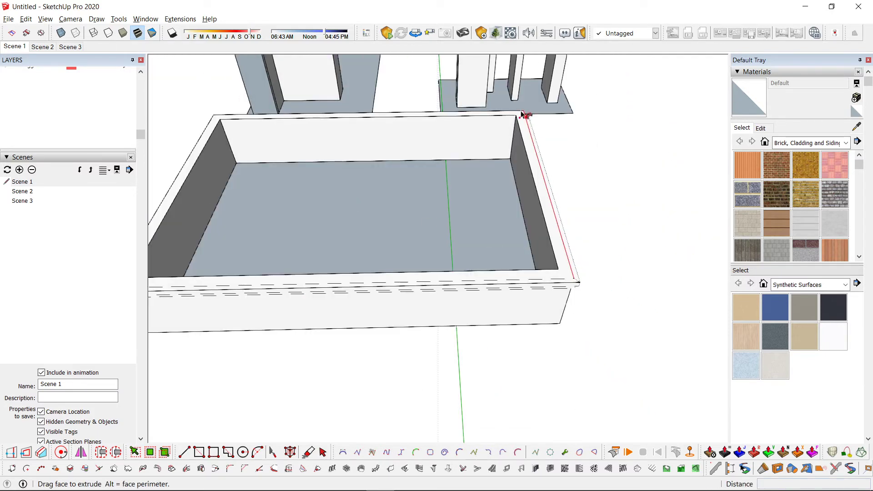
pyautogui.keyDown('shift'); pyautogui.moveTo(299, 191); pyautogui.dragTo(544, 181, button='middle'); pyautogui.keyUp('shift')
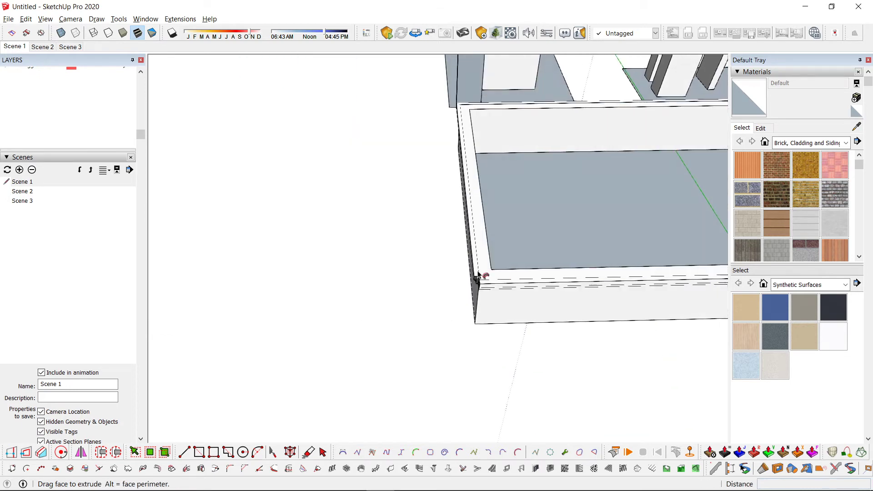
pyautogui.click(480, 290)
pyautogui.scroll(4, 481, 287)
# - Examine the stepped moulding at the wall corner from below and from the side
pyautogui.press('space')
pyautogui.moveTo(481, 287); pyautogui.dragTo(659, 79, button='middle')
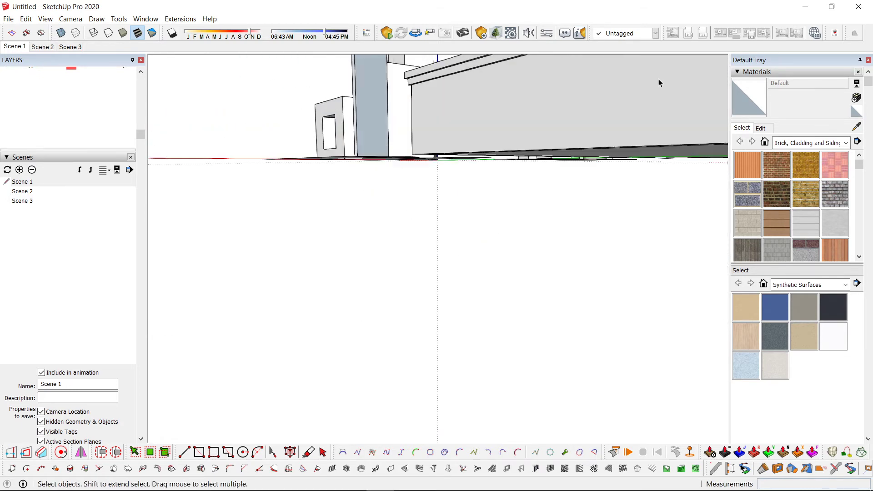
pyautogui.middleClick(658, 79)
pyautogui.middleClick(658, 79)
pyautogui.scroll(2, 549, 226)
pyautogui.moveTo(549, 226); pyautogui.dragTo(288, 170, button='middle')
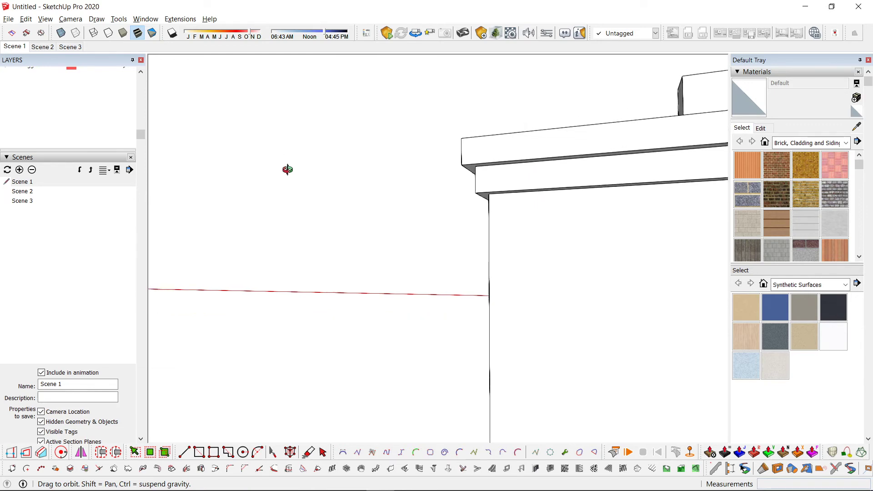
pyautogui.scroll(4, 420, 368)
pyautogui.scroll(-6, 421, 368)
# - Draw a zigzag path of four connected line segments in the empty area beside the walled box
pyautogui.moveTo(468, 362); pyautogui.dragTo(454, 332, button='middle')
pyautogui.press('l')
pyautogui.click(454, 332)
pyautogui.press('space')
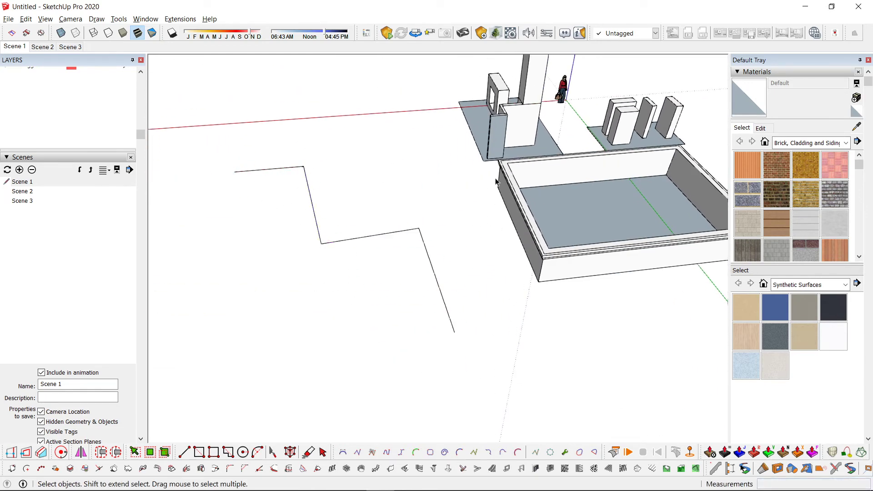
# - Copy the narrow block's blue-grey side face to the free end of the zigzag path
pyautogui.scroll(2, 499, 142)
pyautogui.scroll(2, 502, 157)
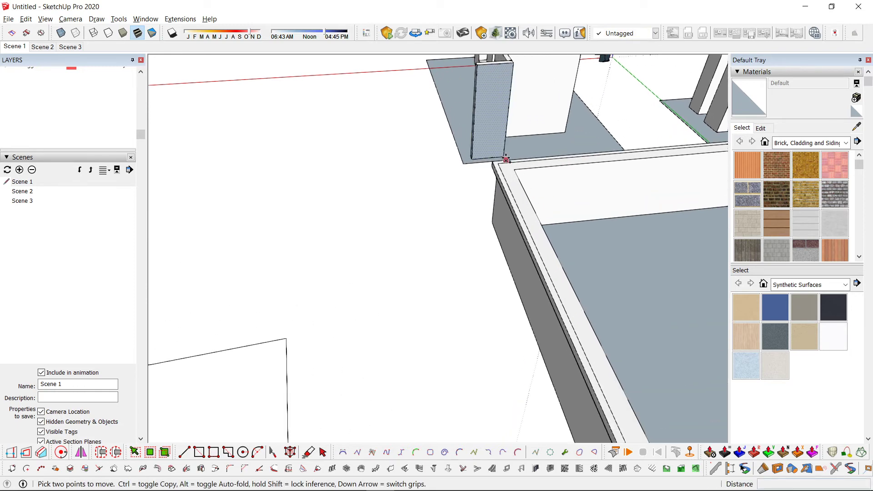
pyautogui.click(504, 156)
pyautogui.scroll(-2, 421, 322)
pyautogui.keyDown('shift'); pyautogui.moveTo(415, 335); pyautogui.dragTo(471, 191, button='middle'); pyautogui.keyUp('shift')
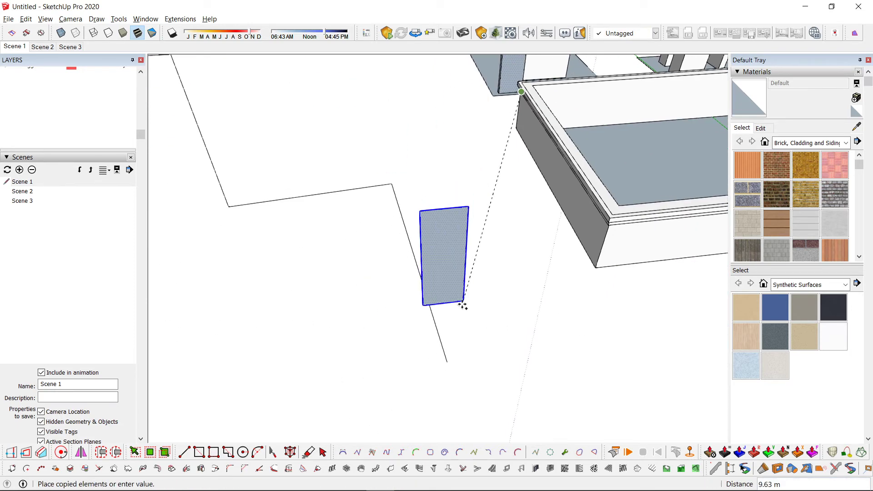
pyautogui.click(447, 363)
pyautogui.press('space')
pyautogui.scroll(-2, 443, 343)
pyautogui.moveTo(464, 264)
pyautogui.mouseDown(button='middle')
pyautogui.moveTo(459, 343)
pyautogui.moveTo(465, 276)
pyautogui.mouseUp(button='middle')
pyautogui.scroll(-1, 465, 276)
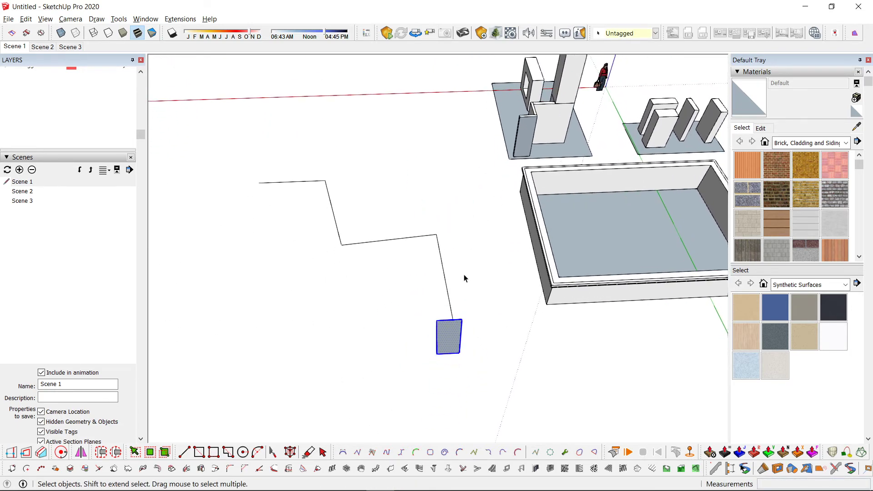
# - Select the zigzag path and extrude the copied face along it with Follow Me
pyautogui.moveTo(406, 345); pyautogui.dragTo(461, 311, button='middle')
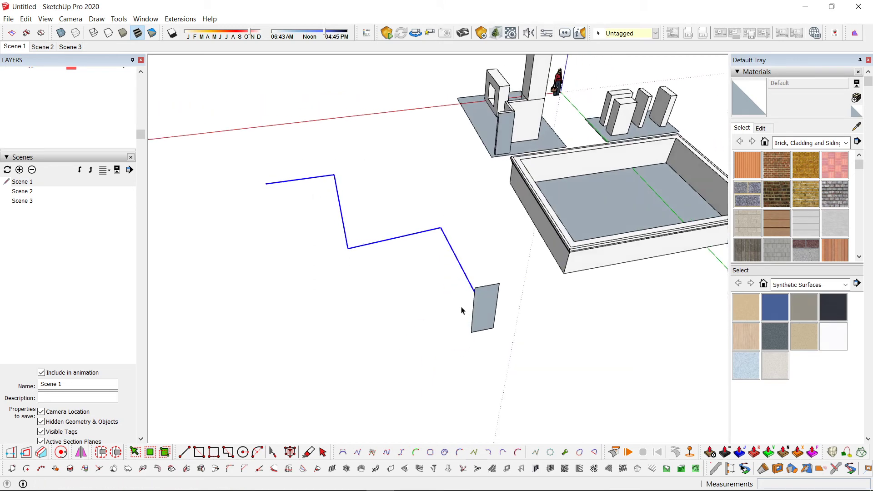
pyautogui.click(482, 307)
pyautogui.moveTo(473, 333); pyautogui.dragTo(721, 165, button='middle')
pyautogui.scroll(3, 527, 255)
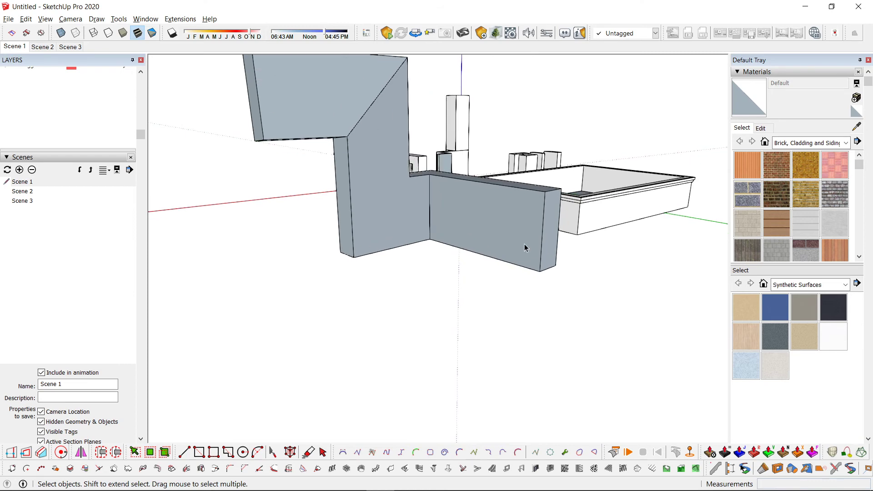
# - Examine the swept shape's corners, top and end face from several sides
pyautogui.scroll(-2, 505, 253)
pyautogui.moveTo(485, 259); pyautogui.dragTo(522, 222, button='middle')
pyautogui.scroll(2, 548, 268)
pyautogui.scroll(3, 522, 223)
pyautogui.scroll(-2, 489, 265)
pyautogui.keyDown('shift'); pyautogui.moveTo(396, 287); pyautogui.dragTo(297, 257, button='middle'); pyautogui.keyUp('shift')
pyautogui.scroll(2, 427, 200)
pyautogui.press('t')
pyautogui.scroll(-1, 466, 234)
pyautogui.press('space')
pyautogui.keyDown('shift'); pyautogui.moveTo(373, 219); pyautogui.dragTo(438, 296, button='middle'); pyautogui.keyUp('shift')
pyautogui.scroll(-2, 476, 179)
# - Draw a small rectangle at the upper corner of the swept shape's end face and select the adjoining top outer edges as a path
pyautogui.click(458, 120)
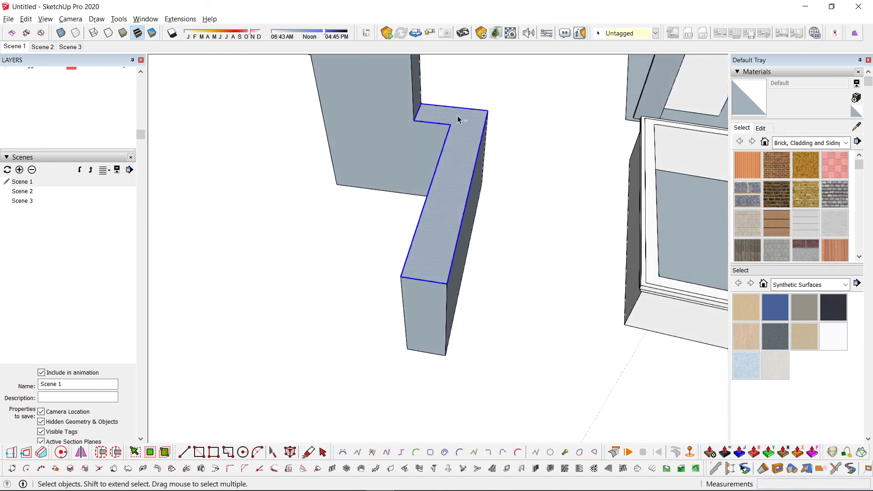
pyautogui.scroll(2, 431, 285)
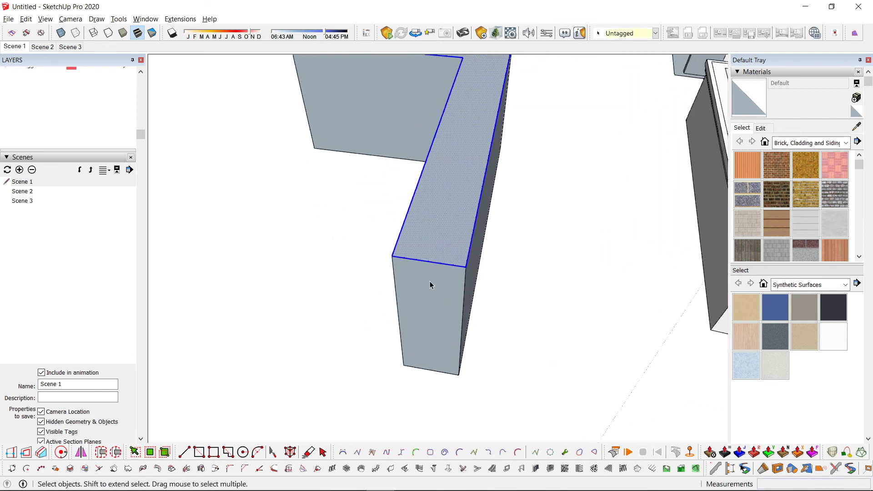
pyautogui.click(463, 308)
pyautogui.press('space')
pyautogui.scroll(-2, 501, 210)
pyautogui.scroll(2, 476, 141)
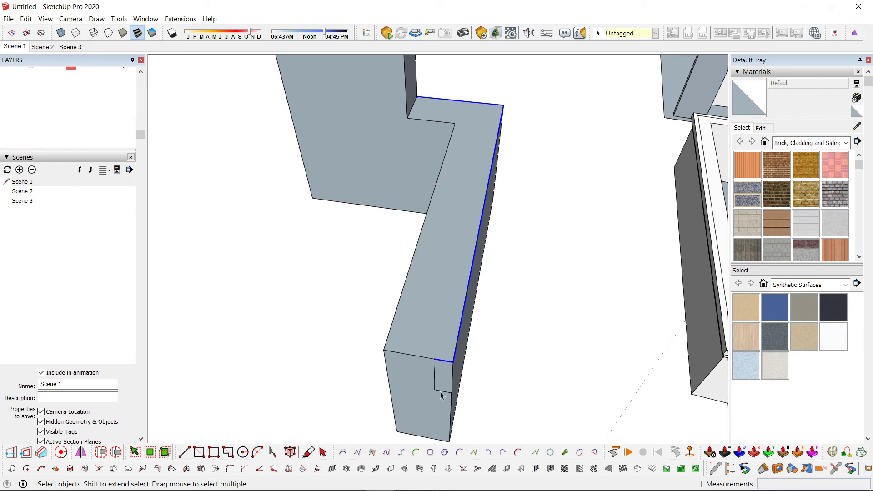
# - Extrude the small rectangle with Follow Me along the top outer edges to cut a step into the swept shape
pyautogui.press('p')
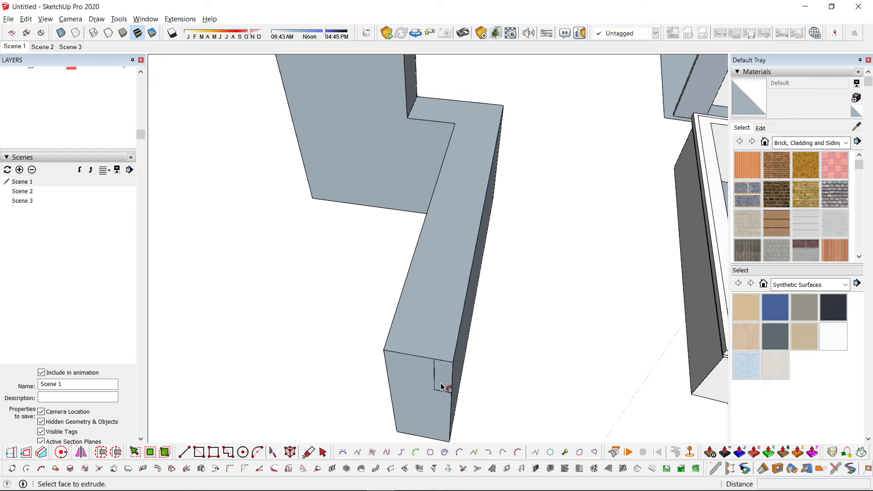
pyautogui.moveTo(444, 380); pyautogui.dragTo(435, 290, button='middle')
pyautogui.press('space')
pyautogui.scroll(-3, 423, 303)
pyautogui.moveTo(355, 347); pyautogui.dragTo(468, 288, button='middle')
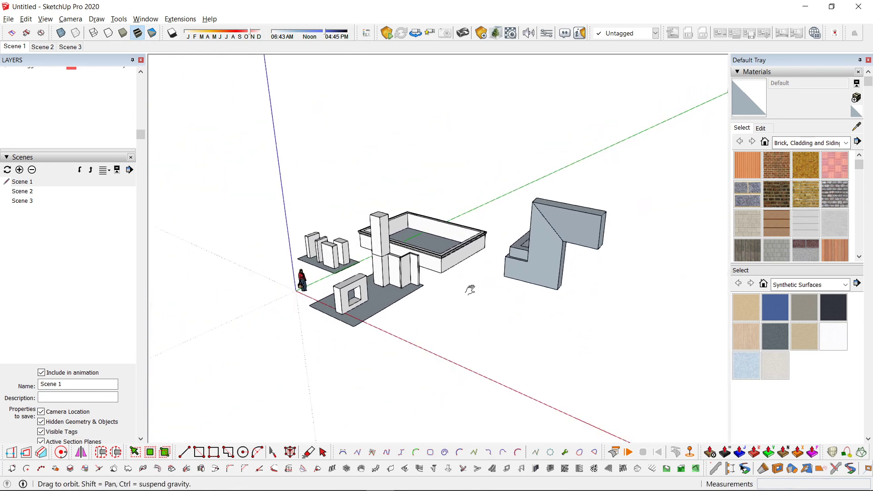